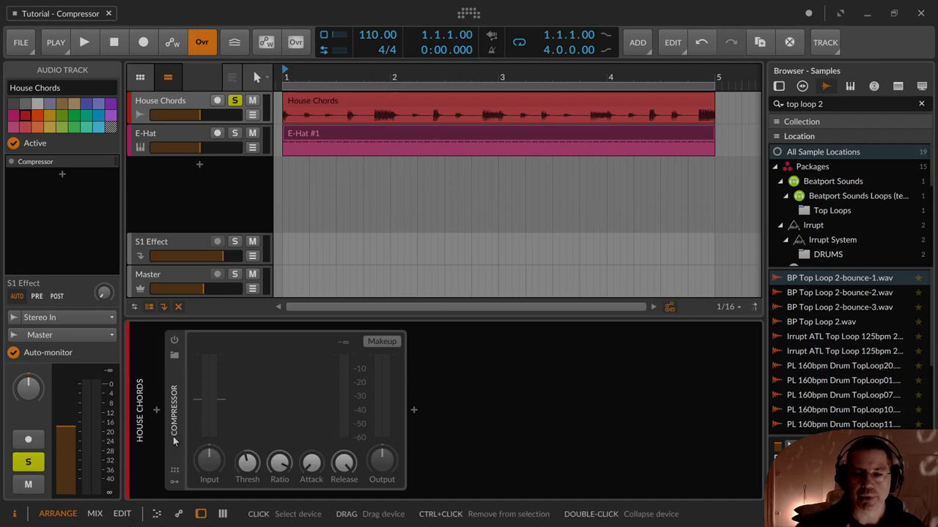
Select the Compressor device on the House Chords track and enable it.
left_click(174, 439)
left_click(174, 340)
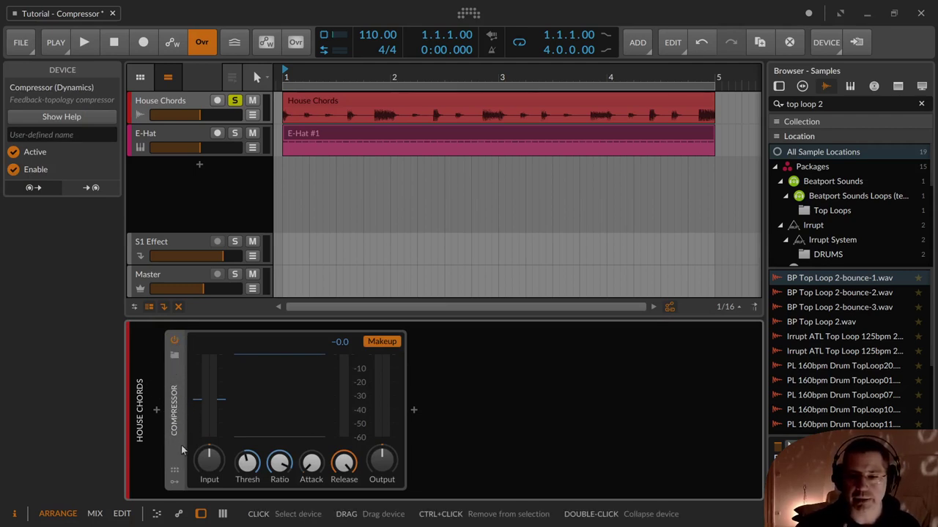
View the Compressor's remote controls page and its modulator slots, hiding each one again.
left_click(175, 472)
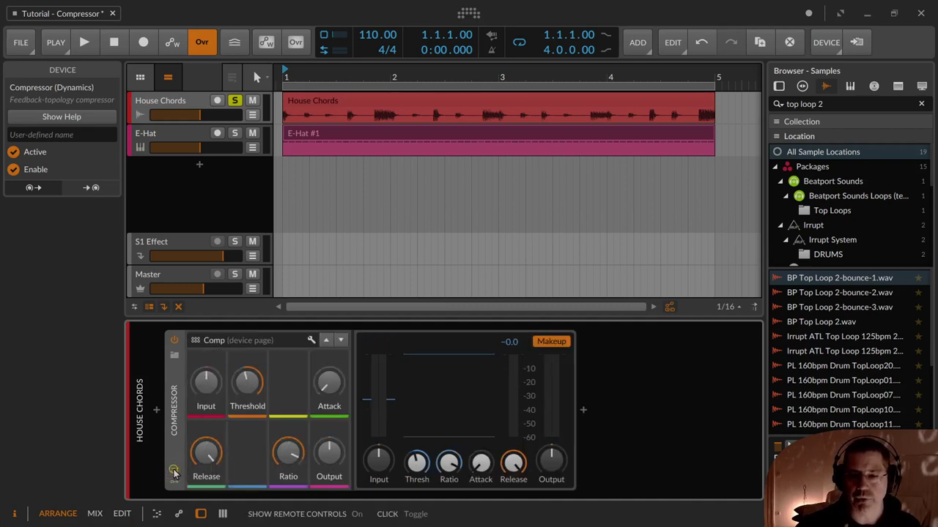
left_click(174, 472)
left_click(174, 485)
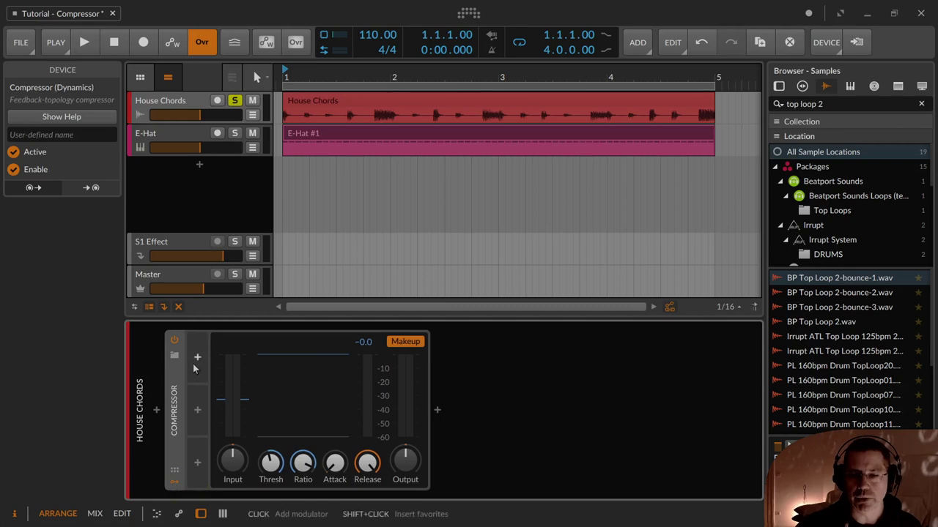
left_click(173, 484)
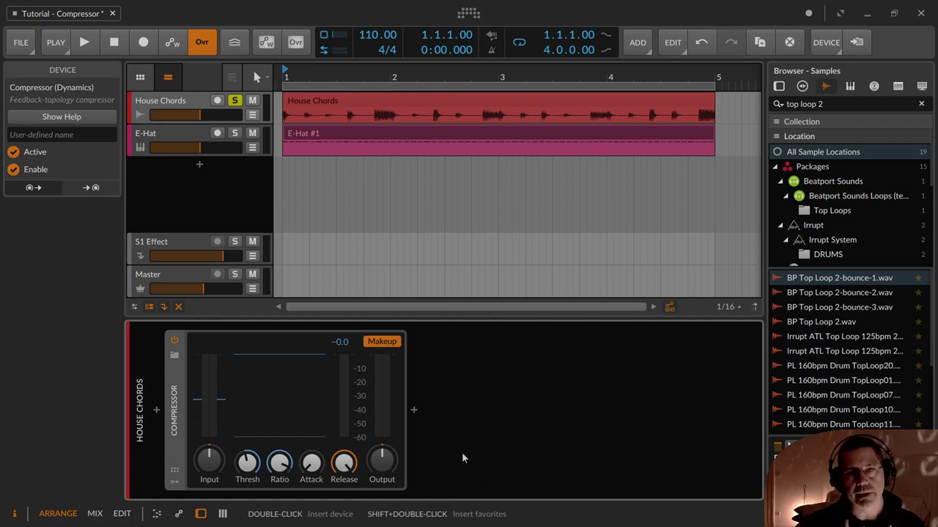
Bypass the Compressor on the House Chords track and raise the Master track's volume while playing the loop.
left_click(198, 100)
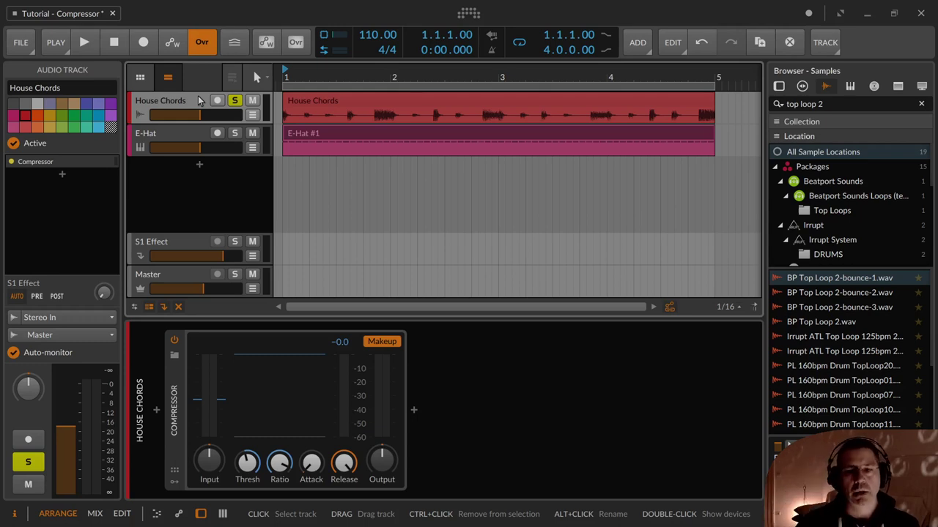
left_click(172, 394)
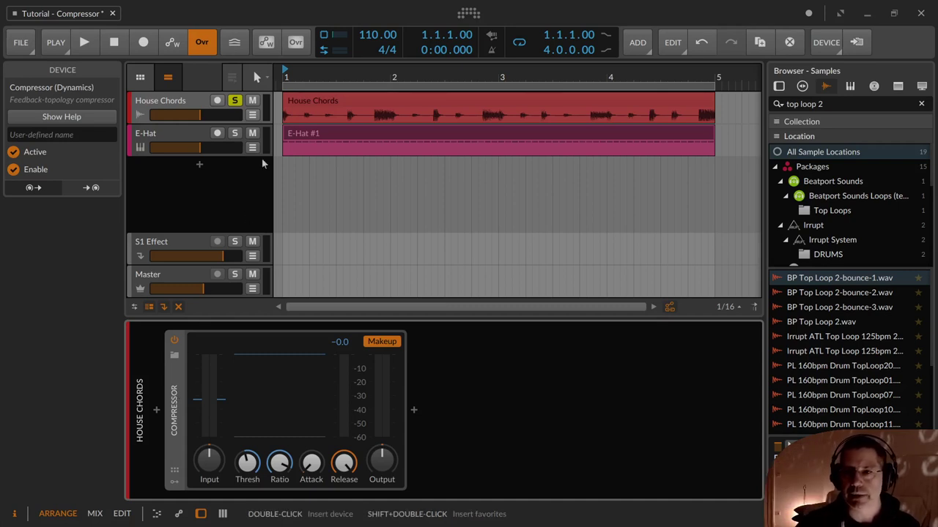
left_click(306, 102)
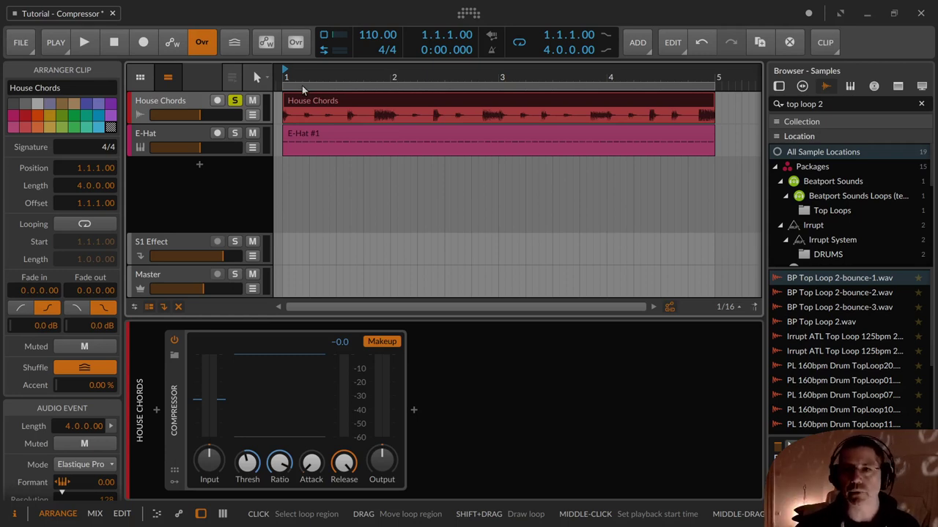
left_click(175, 341)
key("space")
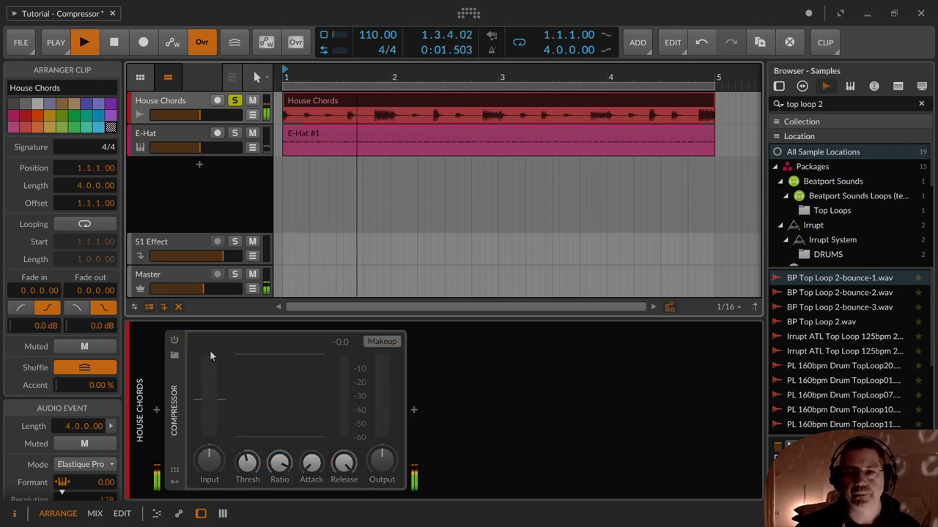
left_click_drag(203, 289, 223, 289)
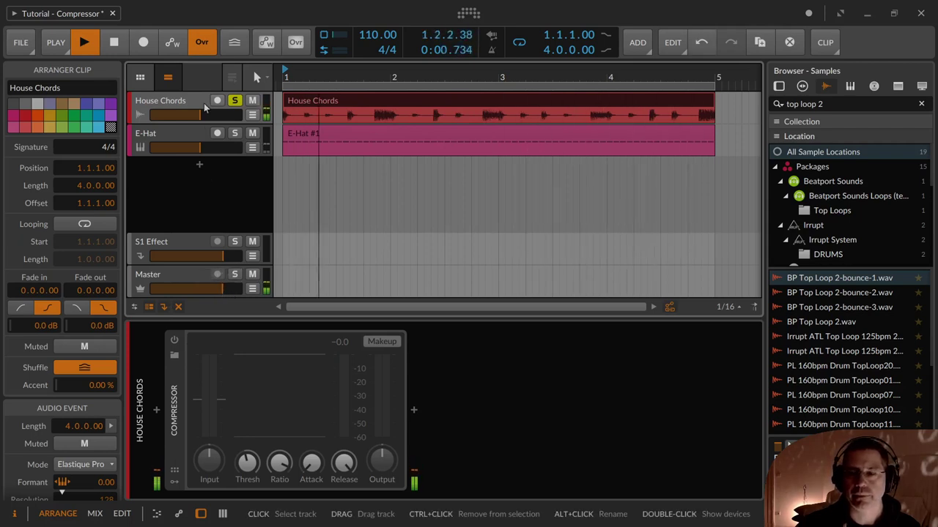
key("space")
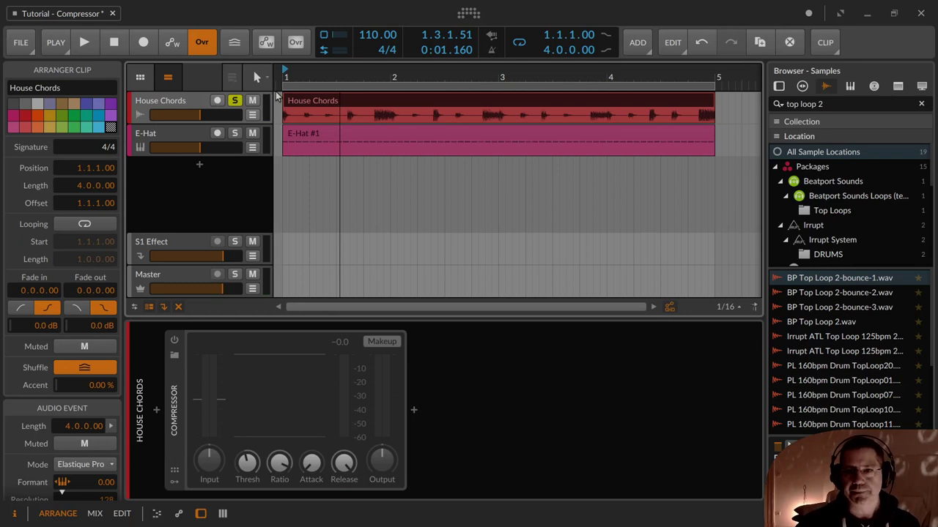
Examine the House Chords clip's waveform and gain envelope in the detail editor, and return to the device chain.
double_click(311, 110)
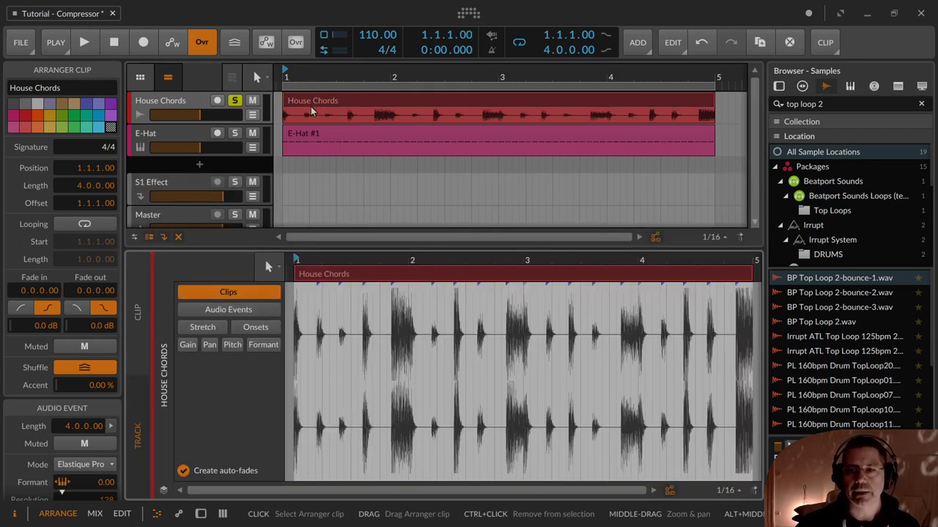
left_click(187, 344)
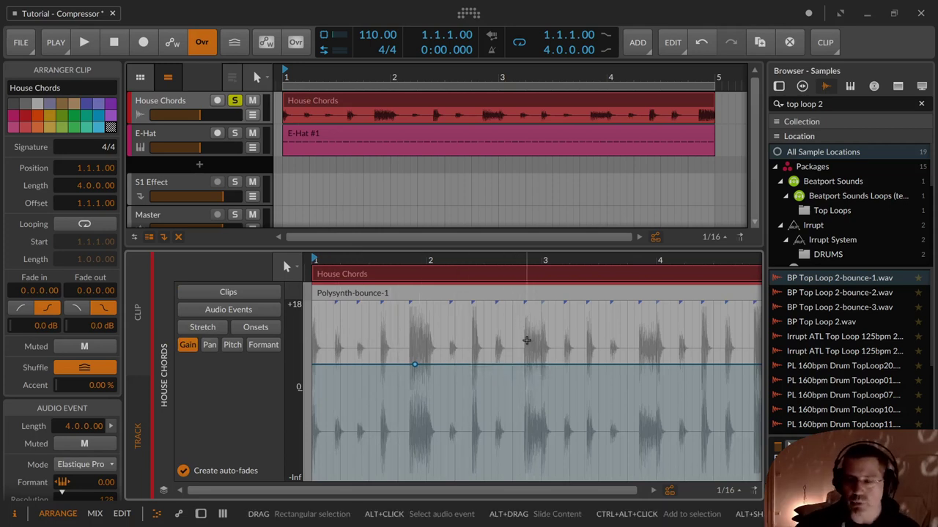
left_click(233, 293)
key("d")
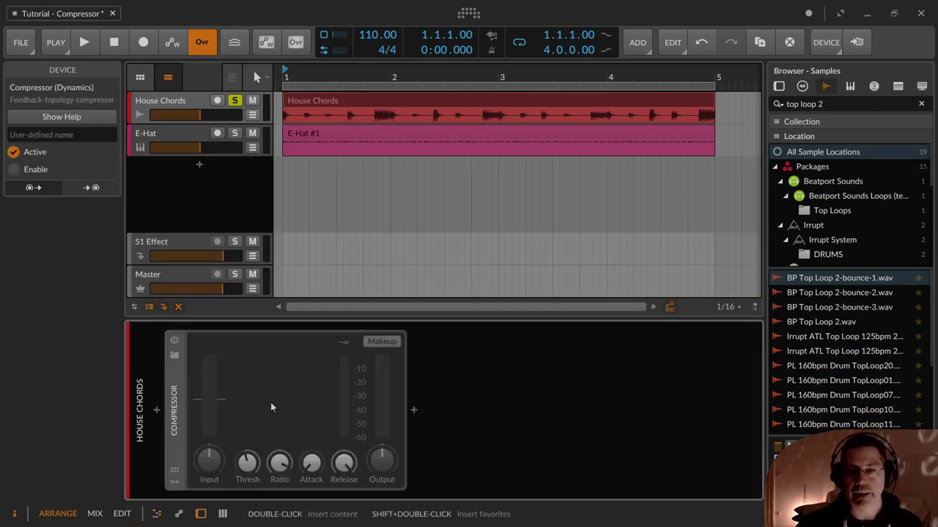
Re-enable the Compressor, raise its threshold and lower its ratio to 1.55:1 while playing the House Chords loop.
left_click(173, 337)
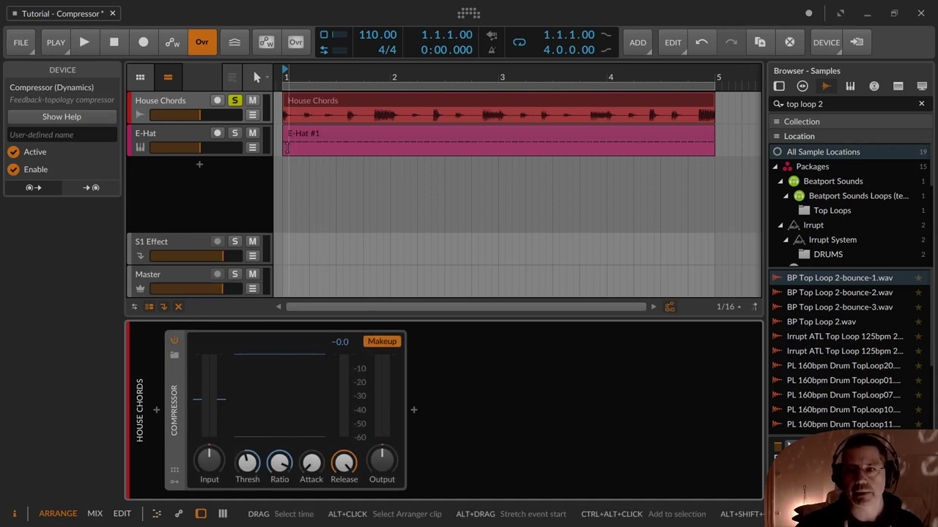
left_click(299, 100)
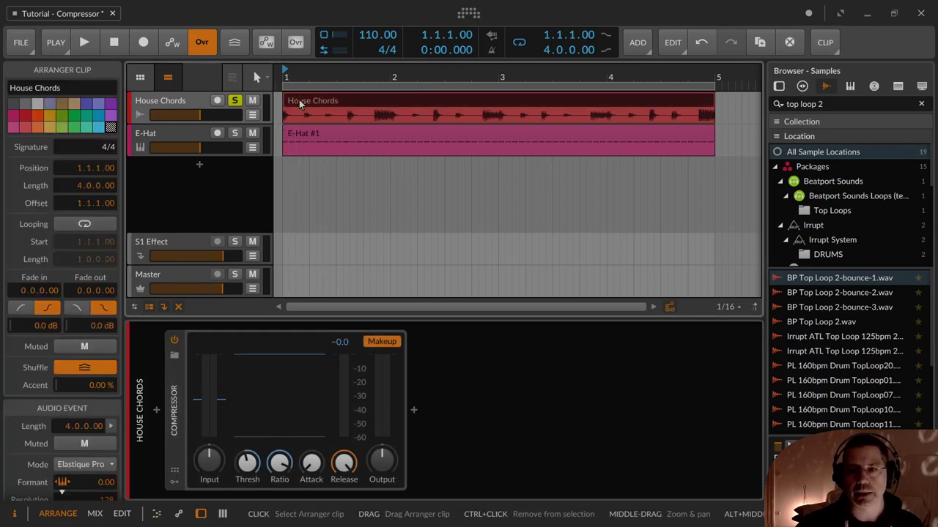
key("space")
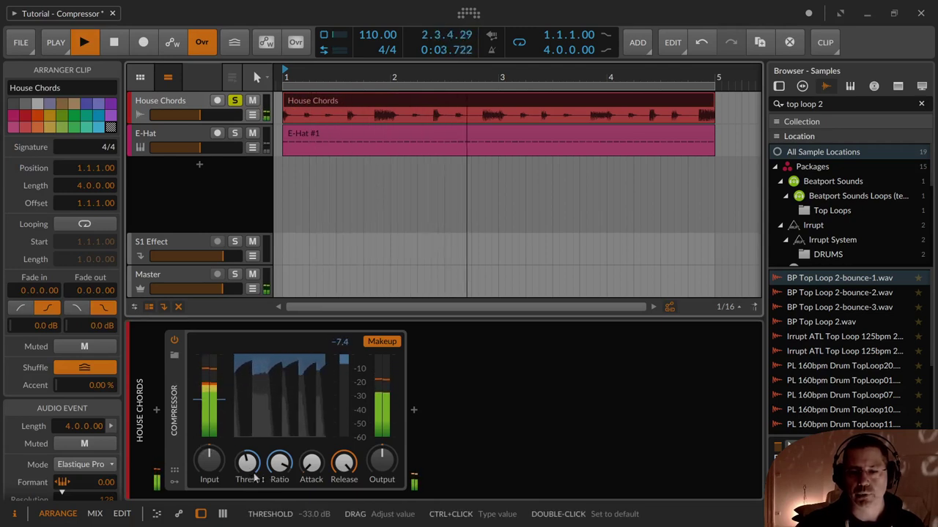
left_click_drag(252, 468, 284, 469)
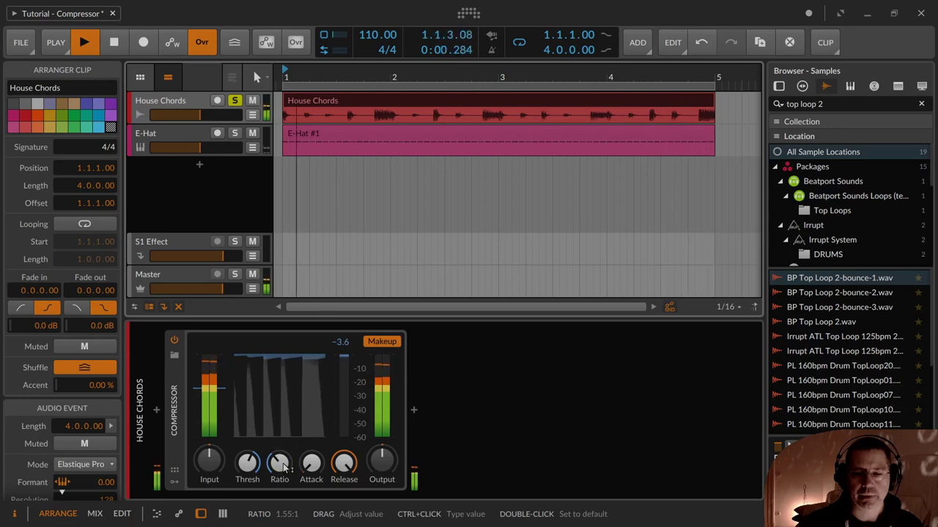
key("space")
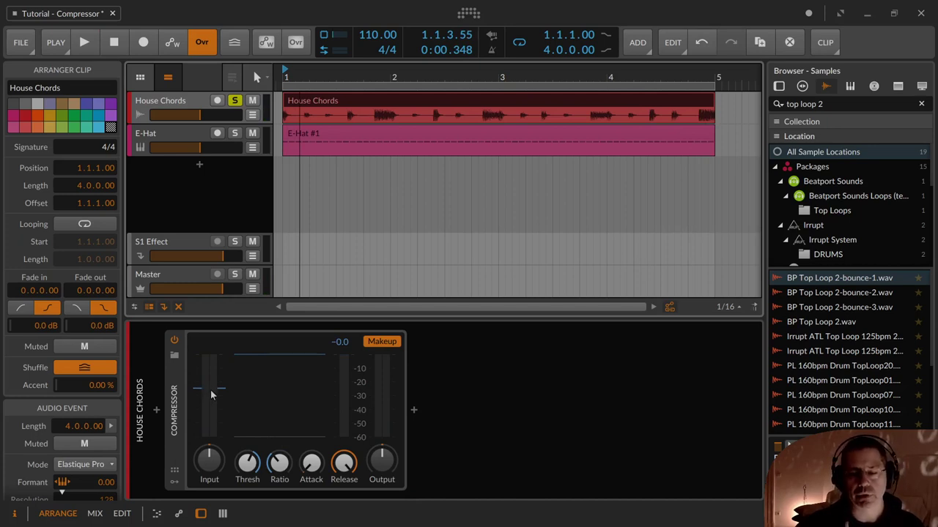
Sweep the Compressor's ratio down to 1:1 and raise it to 11.54:1.
left_click_drag(278, 461, 279, 456)
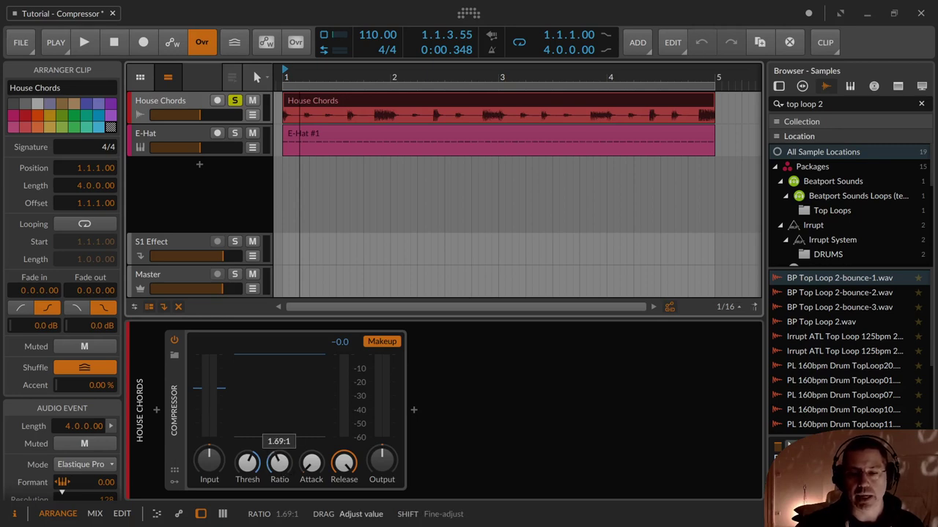
double_click(279, 462)
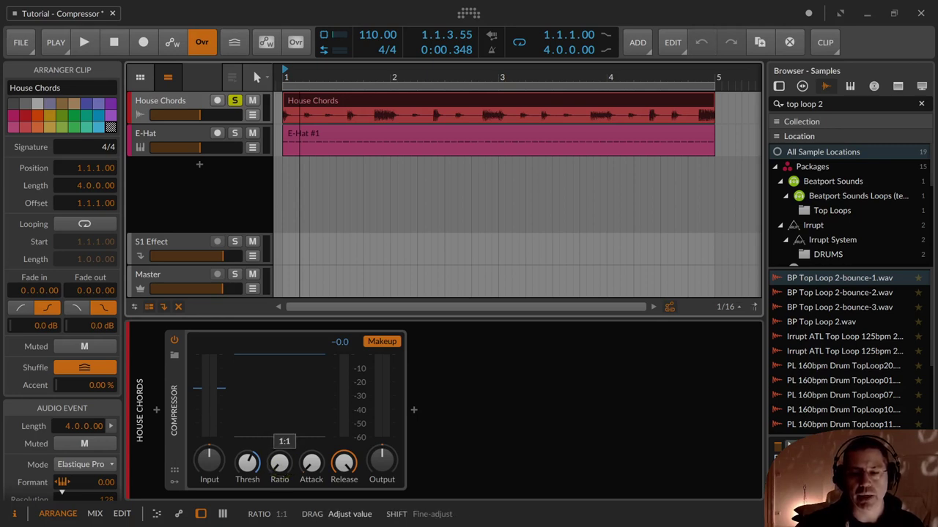
left_click_drag(279, 461, 279, 427)
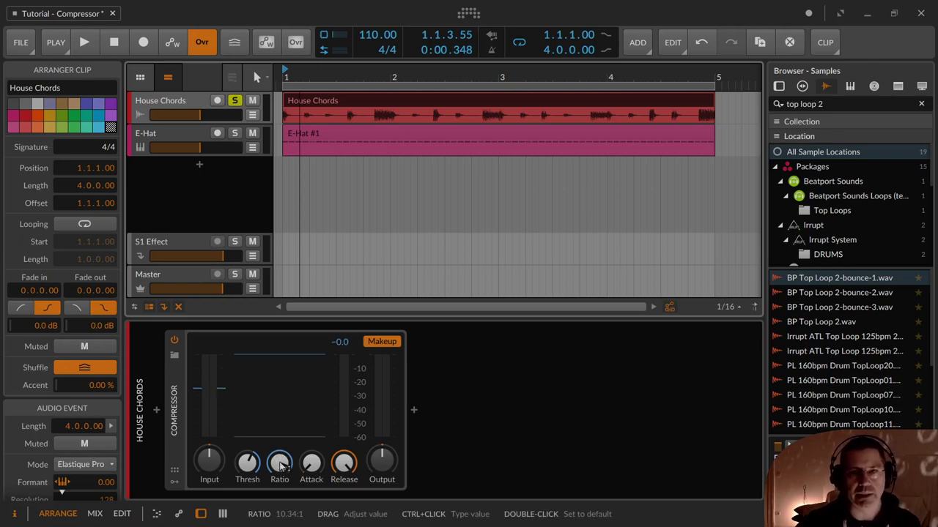
mouse_move(281, 467)
left_mouse_down()
mouse_move(281, 504)
mouse_move(281, 432)
mouse_move(283, 485)
mouse_move(283, 462)
left_mouse_up()
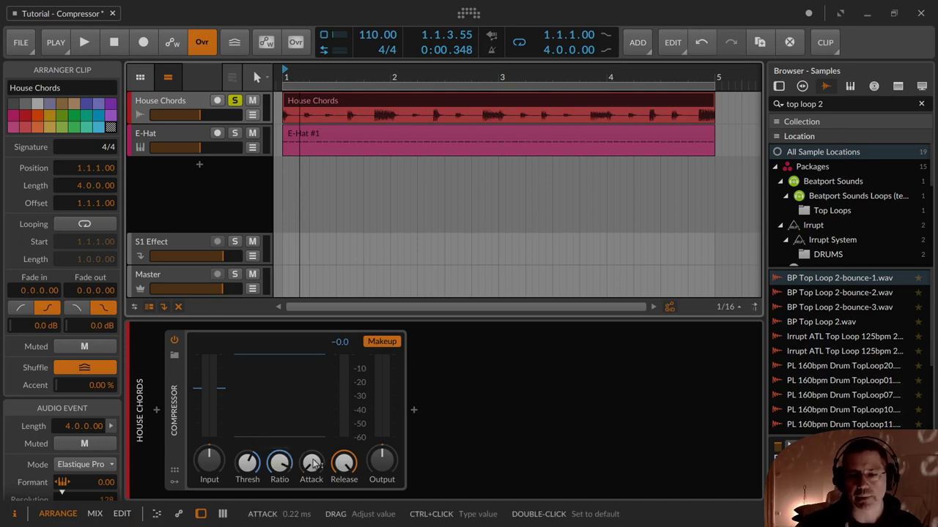
Try Compressor attack times of 0.86 ms and 1.03 ms, and set the attack to 0.70 ms.
left_click(314, 465)
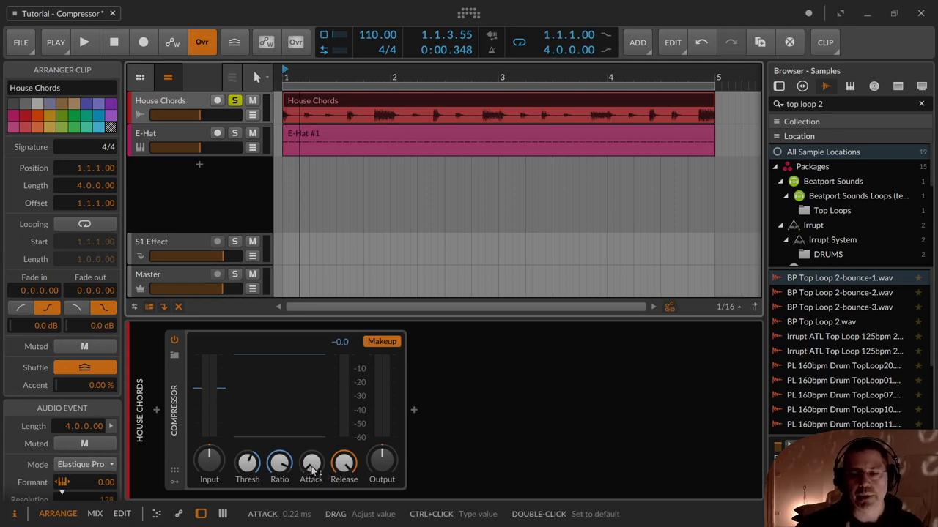
left_click_drag(311, 470, 311, 471)
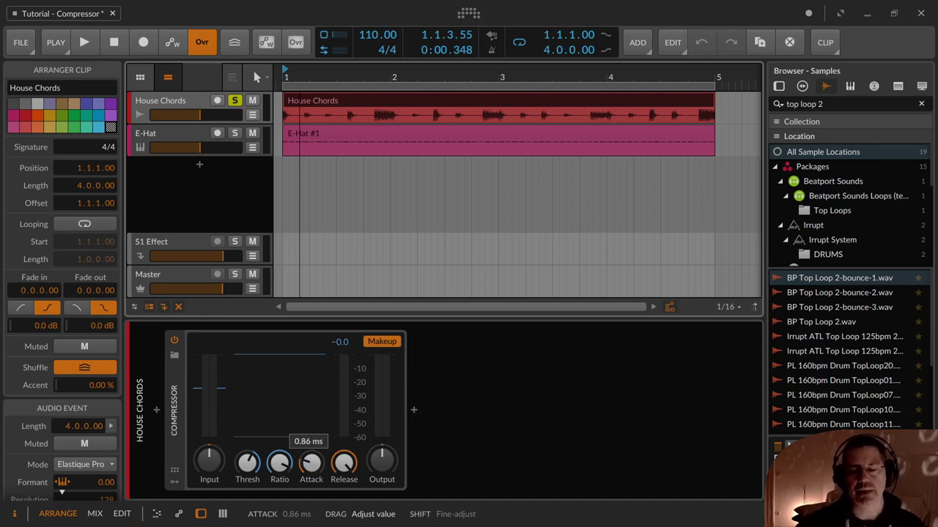
left_click_drag(311, 463, 311, 462)
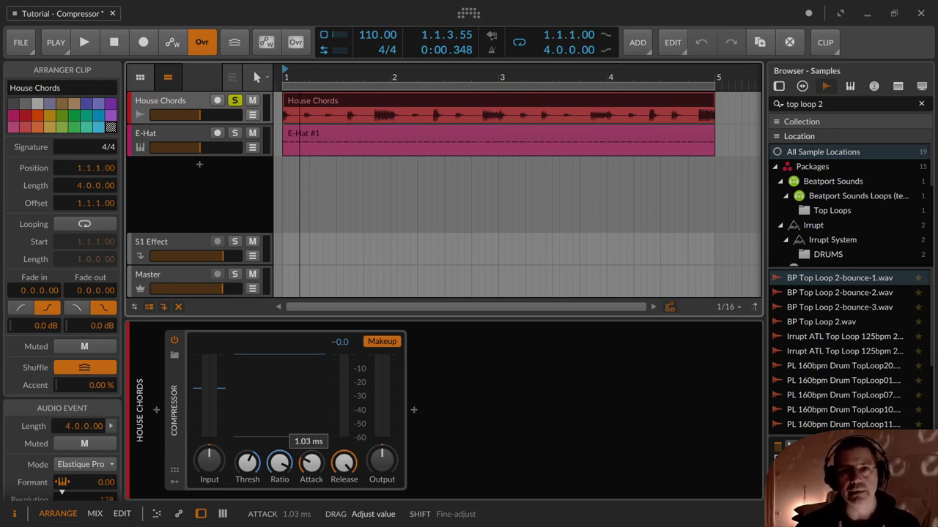
left_click_drag(311, 466, 311, 465)
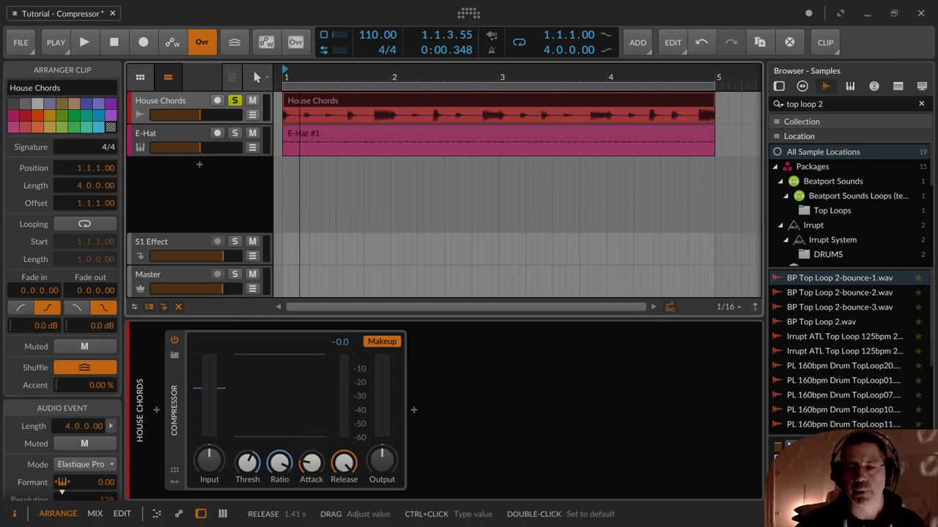
Try shorter release times and 1.41 s on the Compressor, and shorten both attack and release to very fast settings.
mouse_move(341, 471)
left_click_drag(341, 471, 341, 436)
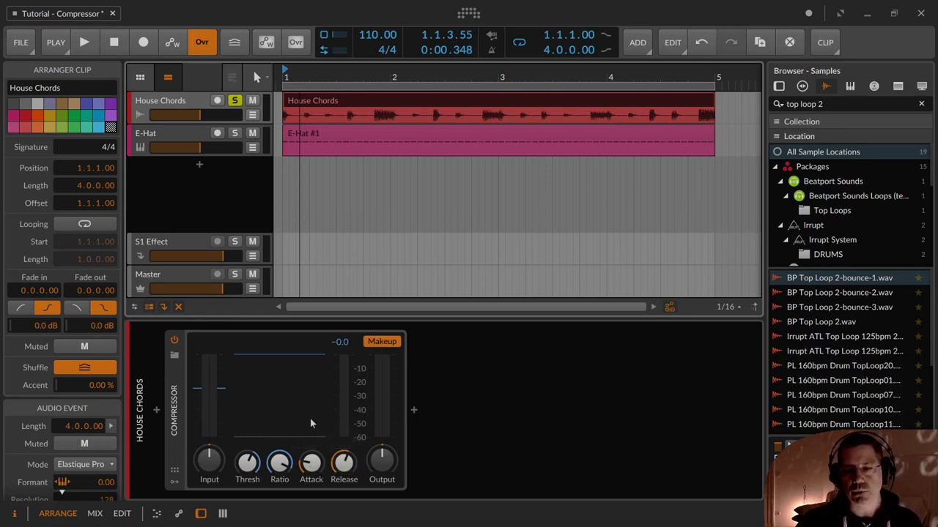
mouse_move(341, 463)
left_click_drag(341, 463, 341, 448)
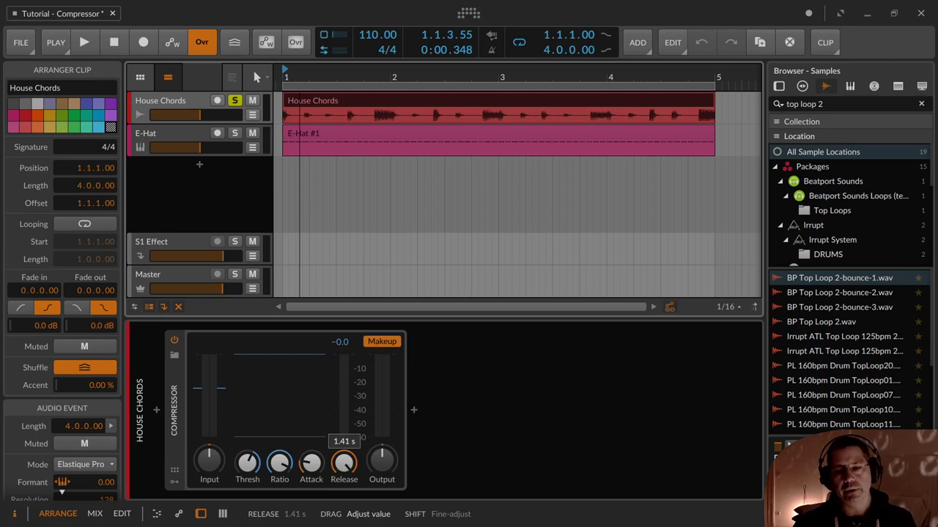
mouse_move(342, 449)
left_mouse_down()
mouse_move(342, 476)
mouse_move(350, 463)
left_mouse_up()
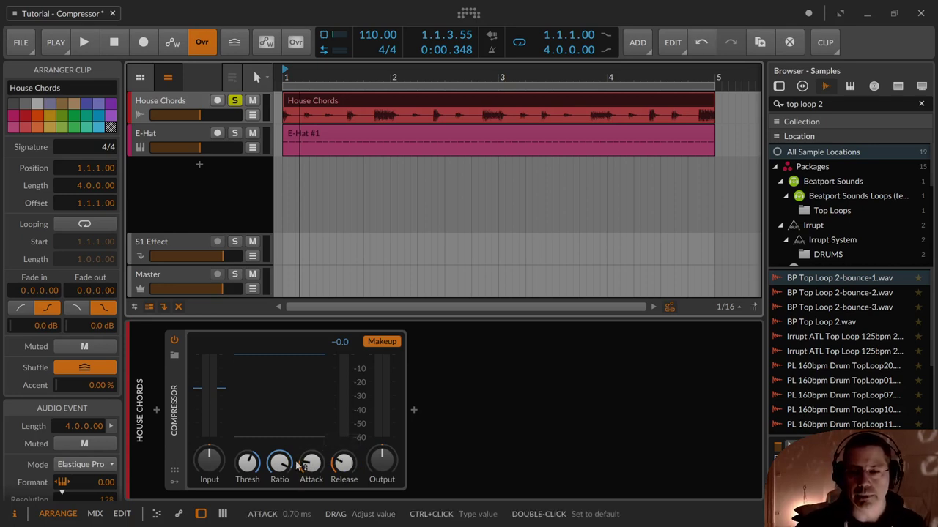
left_click_drag(311, 462, 343, 474)
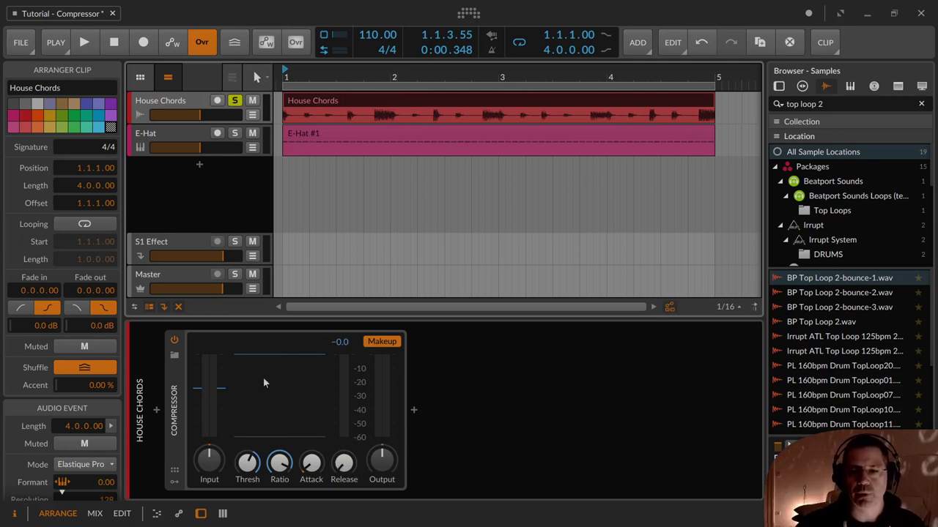
Play the loop while sweeping attack up to 61.8 ms and back to its shortest, and release up to 1.41 s and back to 38.9 ms.
key("space")
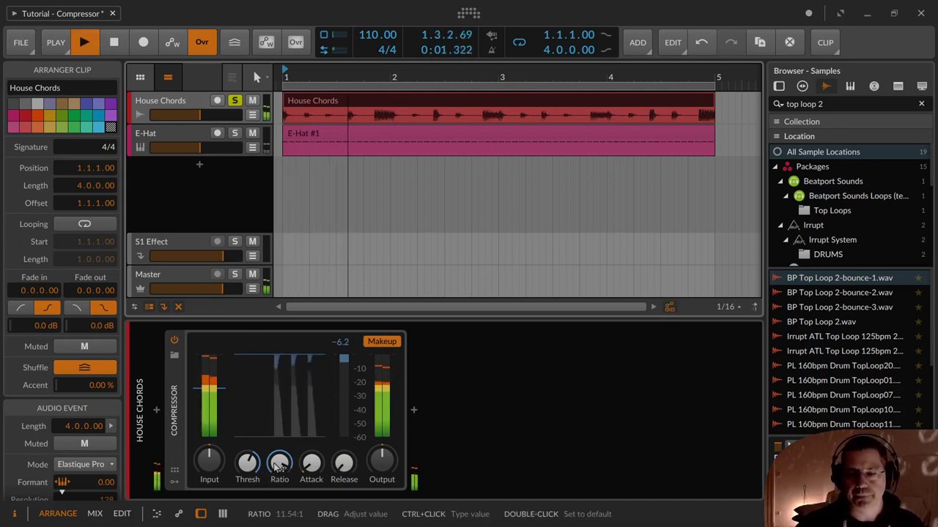
left_click_drag(279, 462, 304, 438)
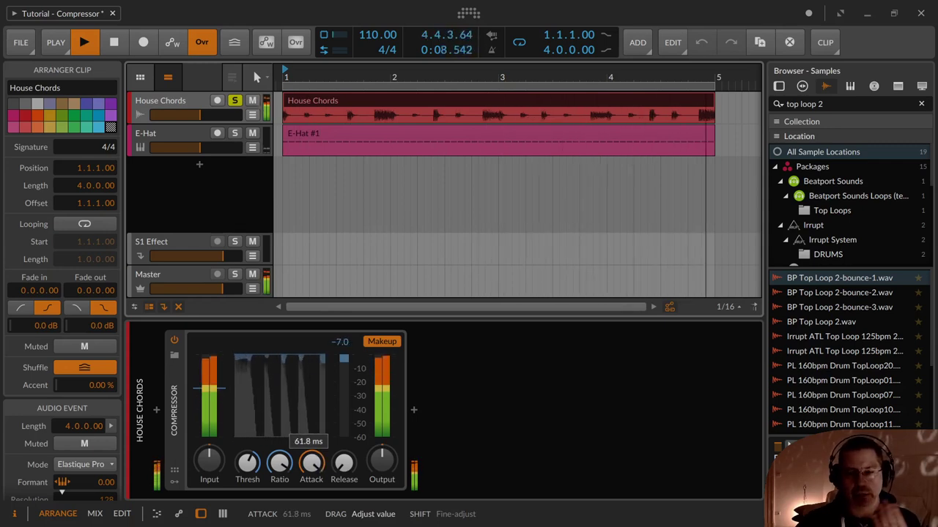
left_click_drag(310, 460, 311, 488)
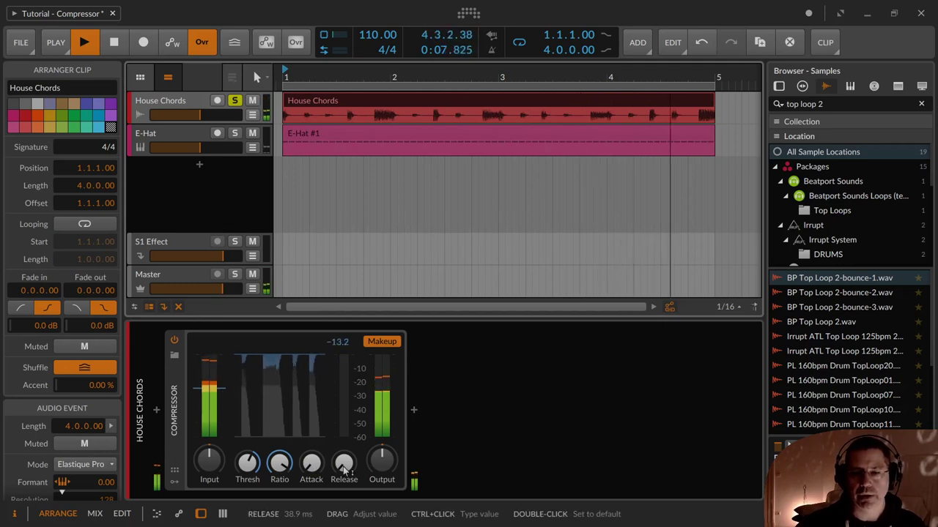
left_click_drag(343, 468, 343, 427)
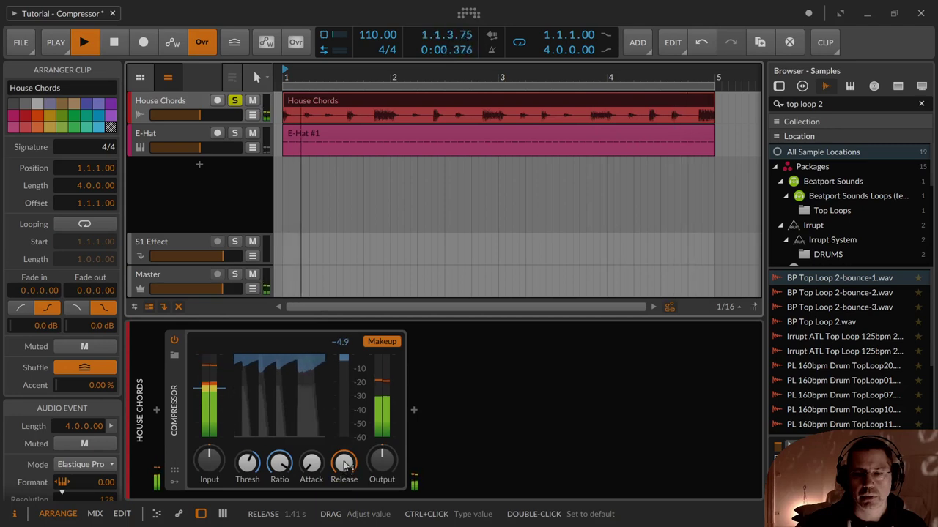
left_click_drag(345, 466, 345, 465)
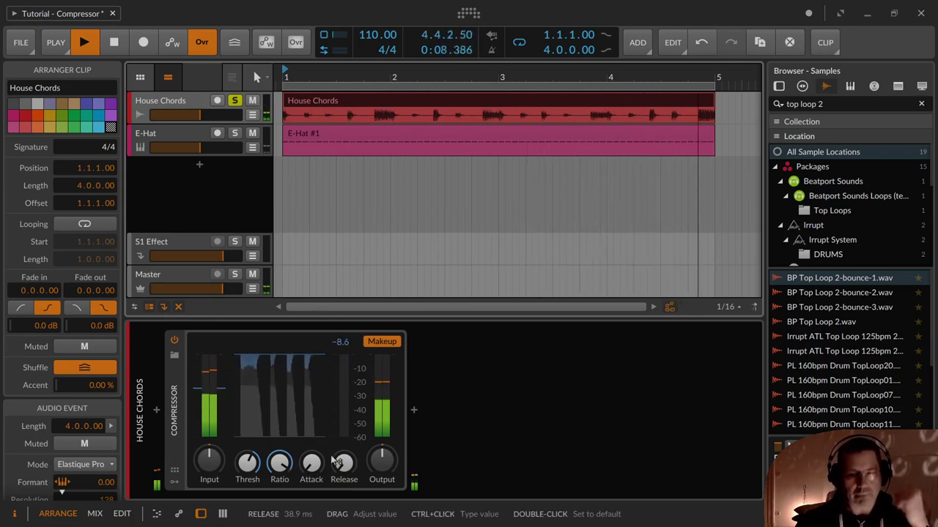
Raise the Compressor's release to a long time while the loop plays, and stop playback with the playhead back at the start.
left_click_drag(344, 460, 342, 422)
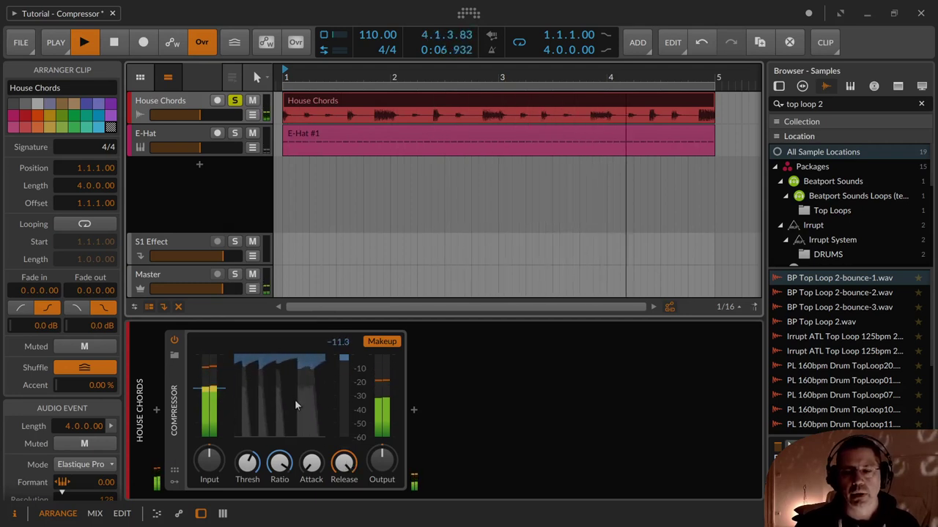
key("space")
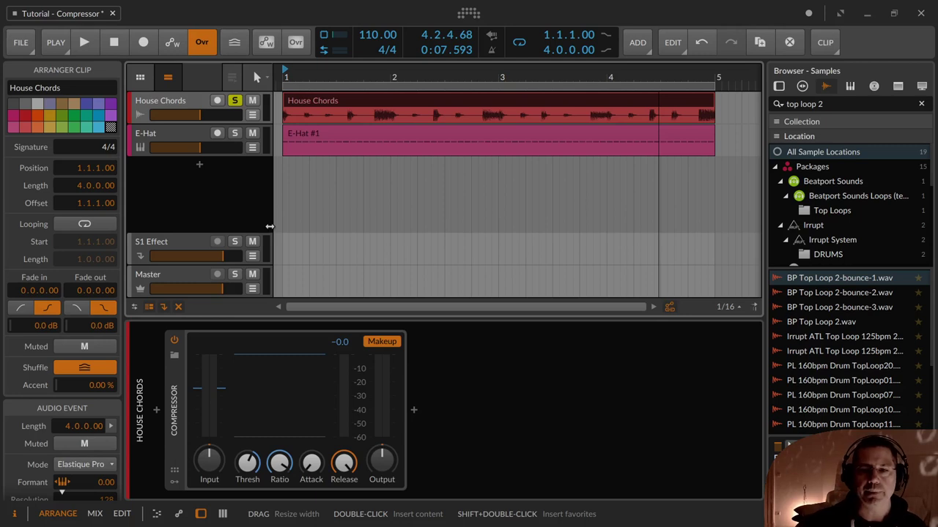
key("space")
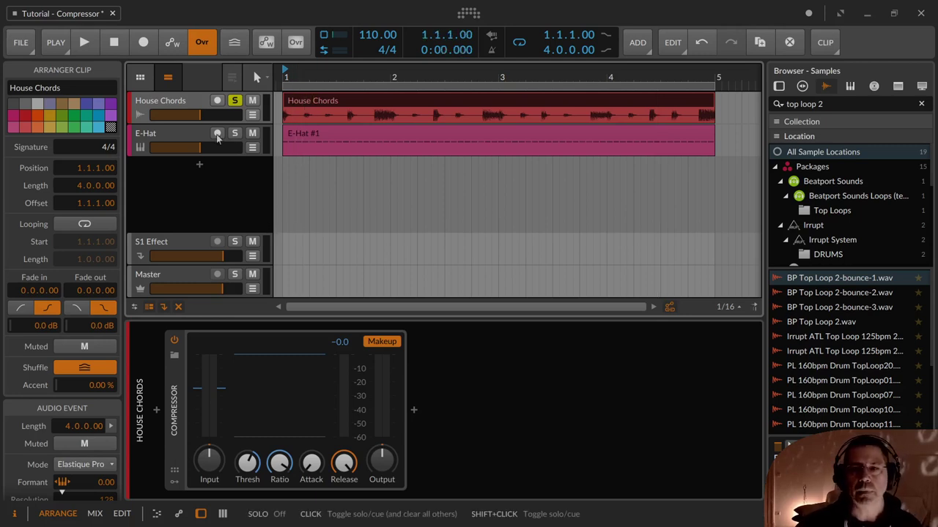
Open the E-Hat clip in the note editor and show the velocity lane beneath its C2 notes.
left_click(194, 138)
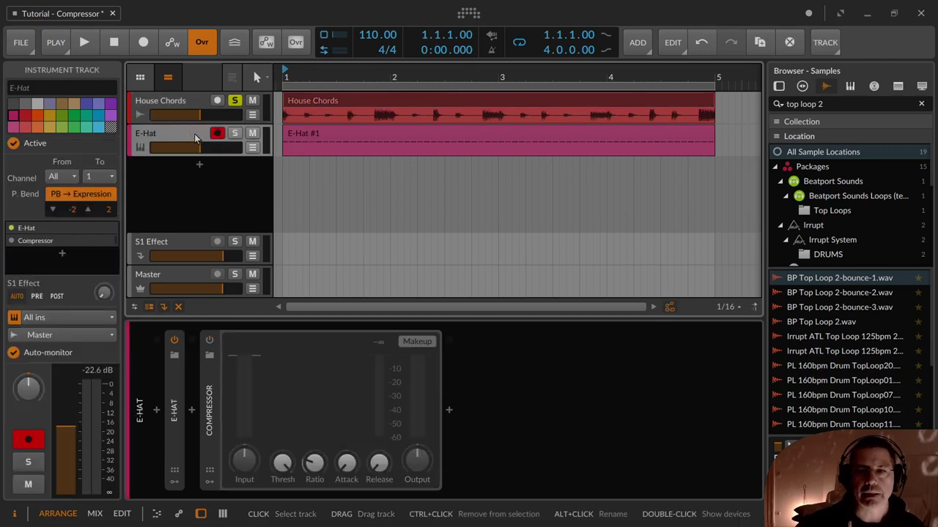
left_click(308, 132)
left_click(176, 403)
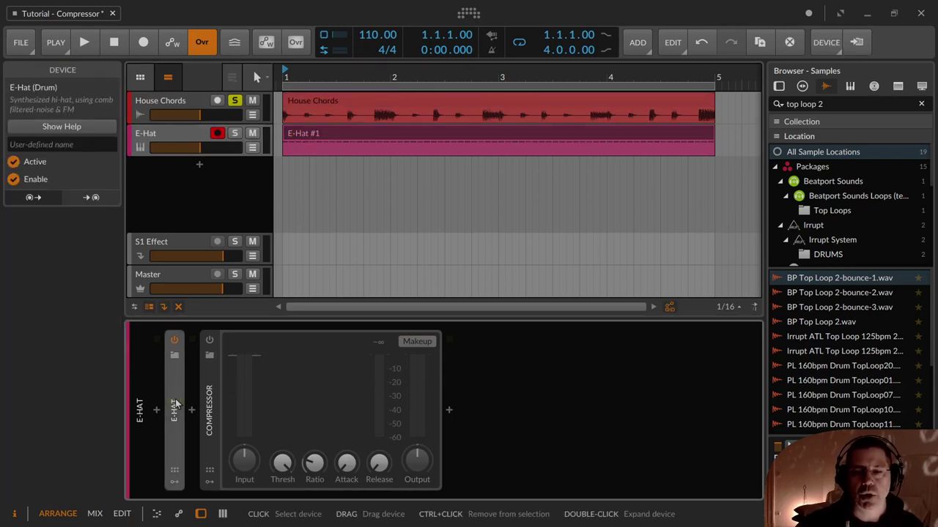
left_click(369, 135)
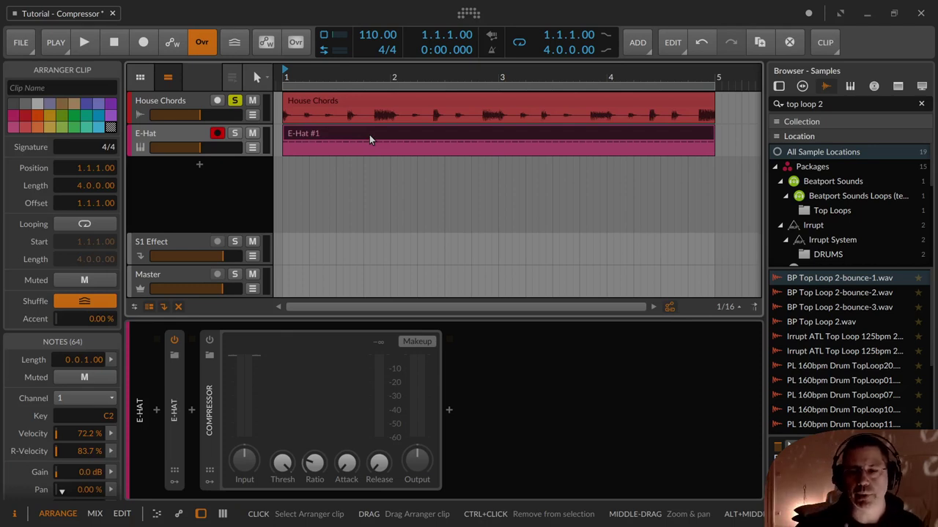
double_click(370, 135)
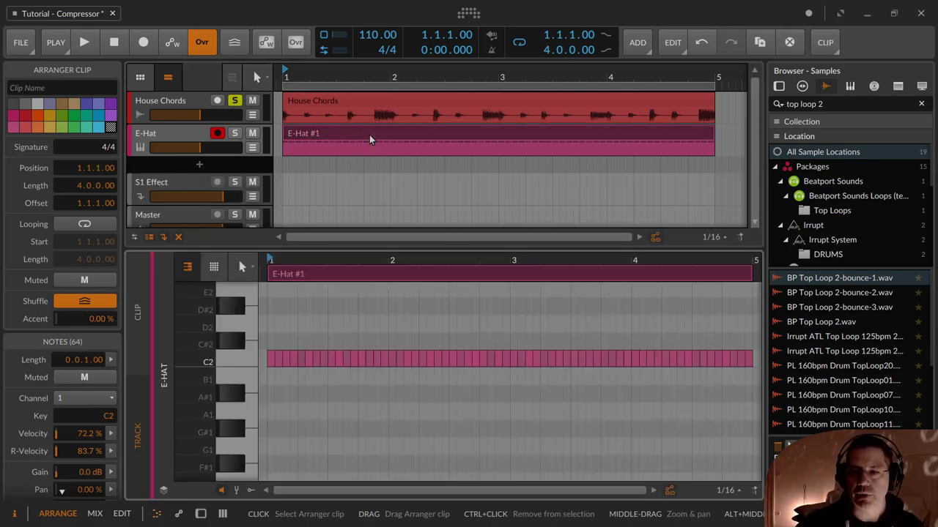
left_click(236, 491)
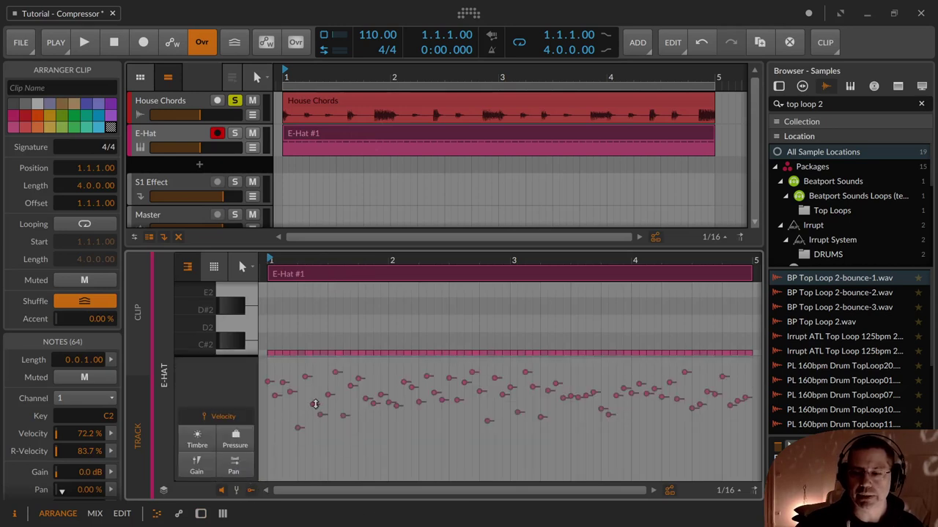
scroll(318, 330, "down", 2)
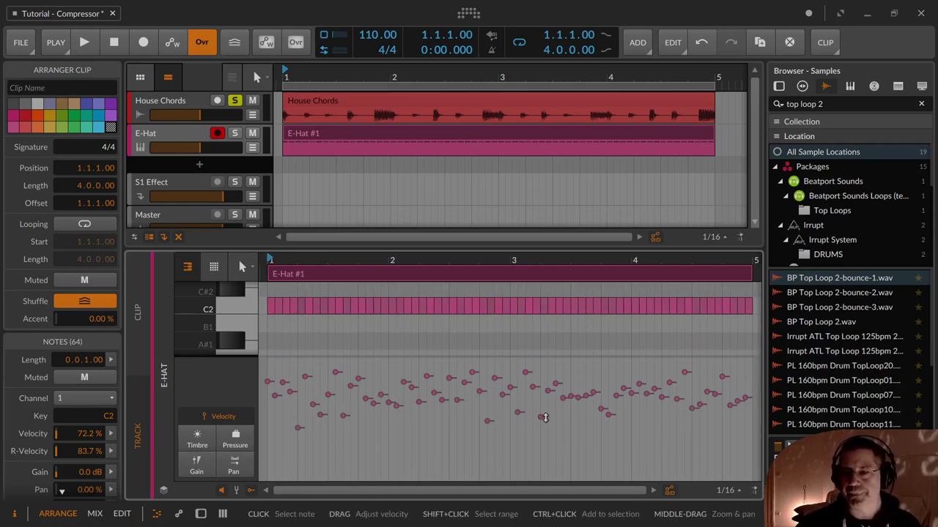
Open the velocity histogram for the E-Hat notes, try narrower and wider spreads, and set the mean velocity to 58.9 %.
left_click(110, 433)
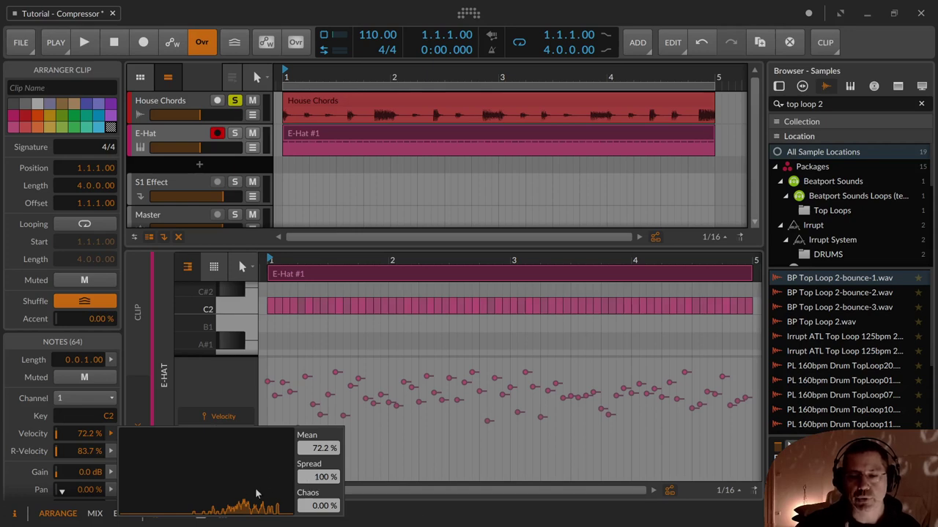
left_click_drag(327, 486, 327, 525)
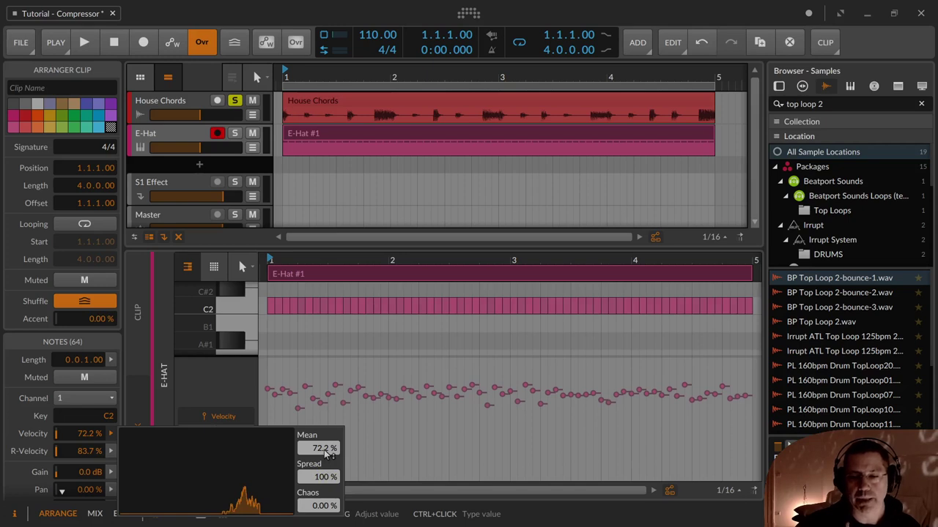
mouse_move(319, 456)
left_mouse_down()
mouse_move(319, 447)
mouse_move(319, 477)
mouse_move(322, 447)
left_mouse_up()
left_click_drag(323, 480, 322, 450)
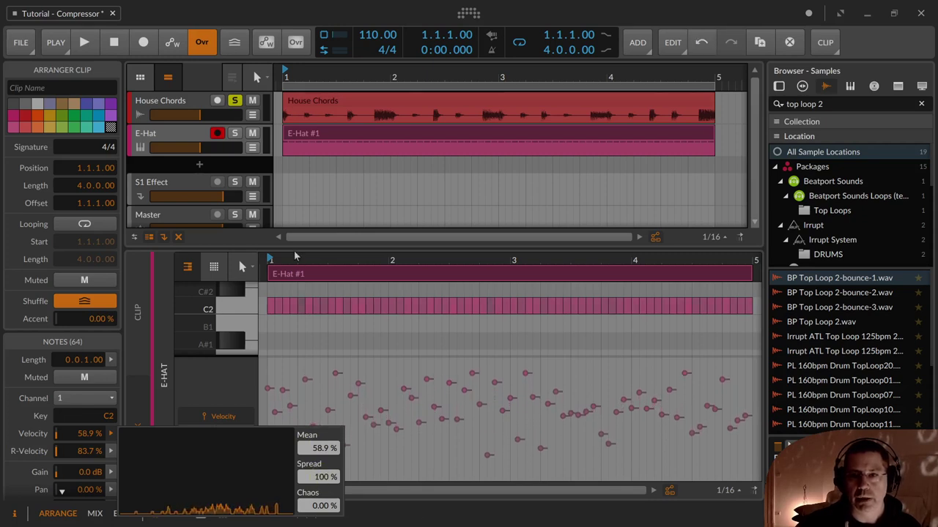
Solo the E-Hat track instead of House Chords and start playback.
left_click(235, 135)
left_click(234, 136)
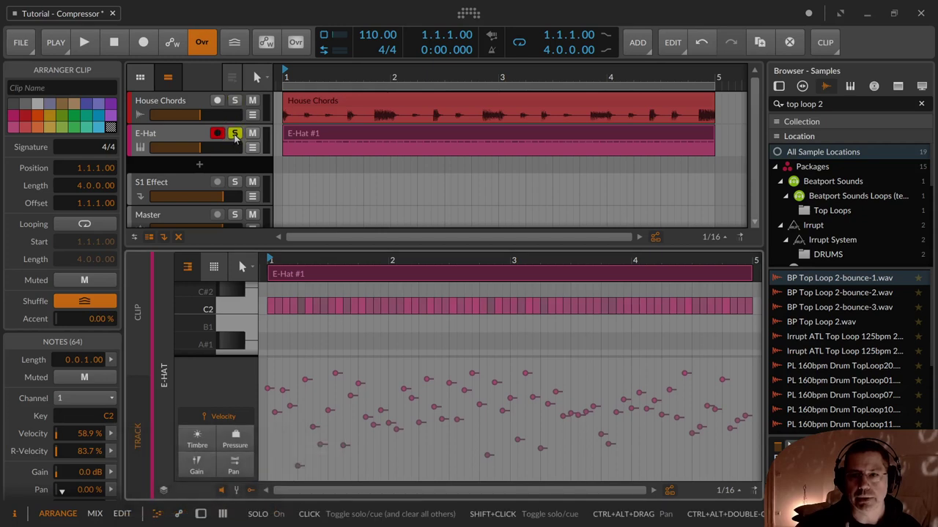
key("space")
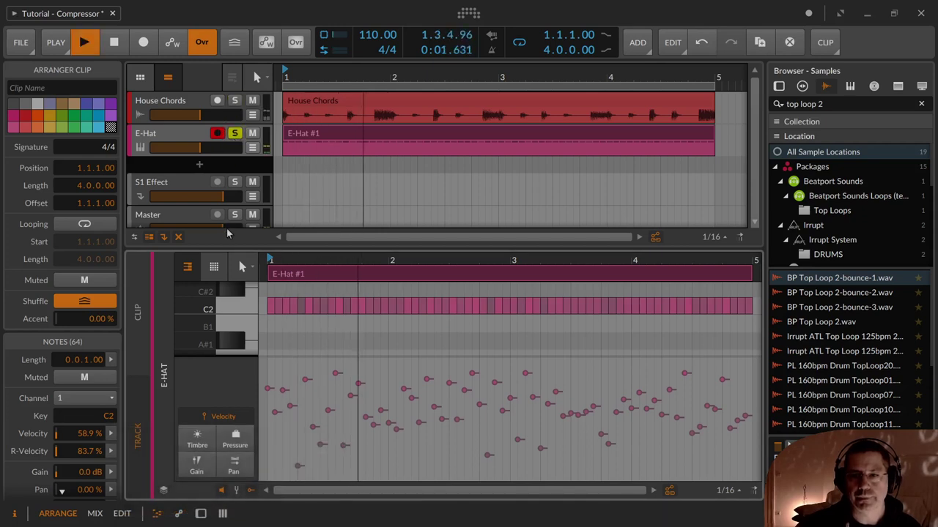
Show the E-Hat track's device chain and raise the track's volume.
scroll(209, 220, "down", 1)
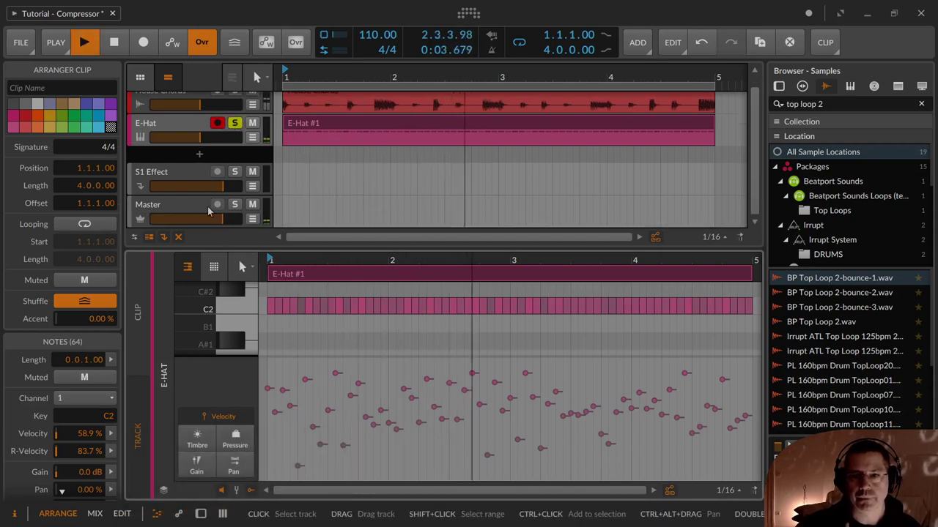
key("d")
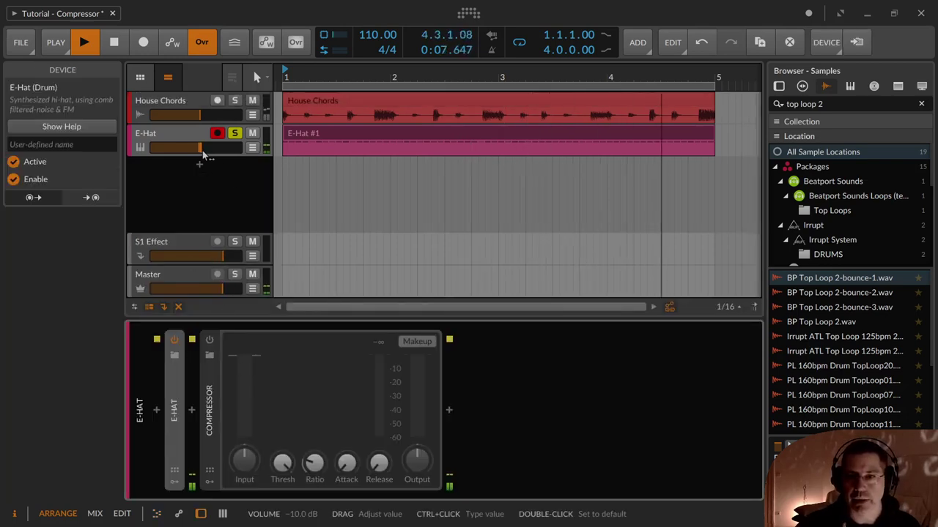
left_click_drag(203, 147, 224, 147)
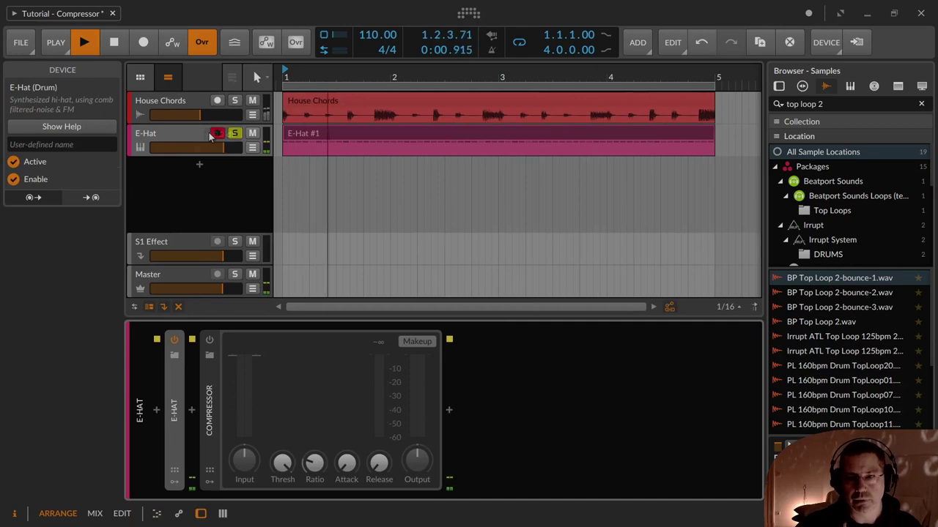
left_click(183, 136)
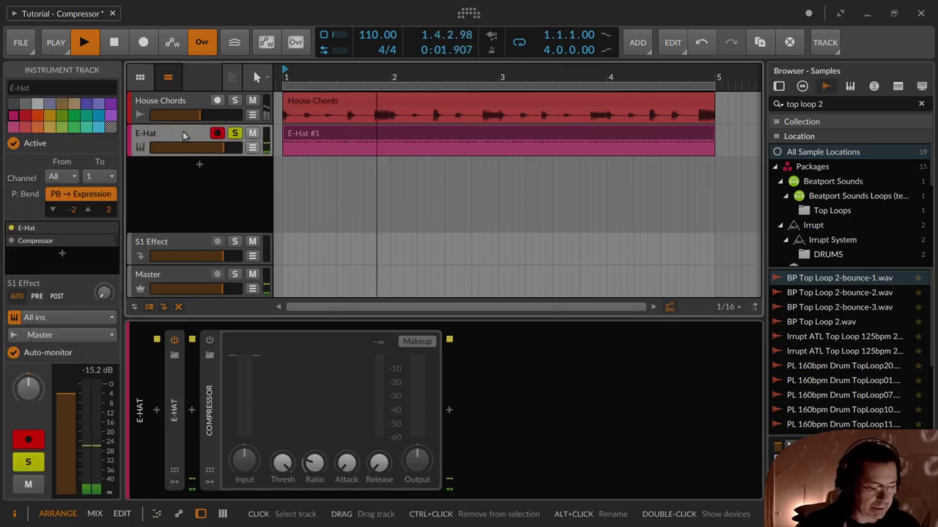
Reopen the E-Hat clip's velocity histogram, raise the mean velocity to 80.9 % and narrow the spread.
left_click(389, 138)
double_click(389, 138)
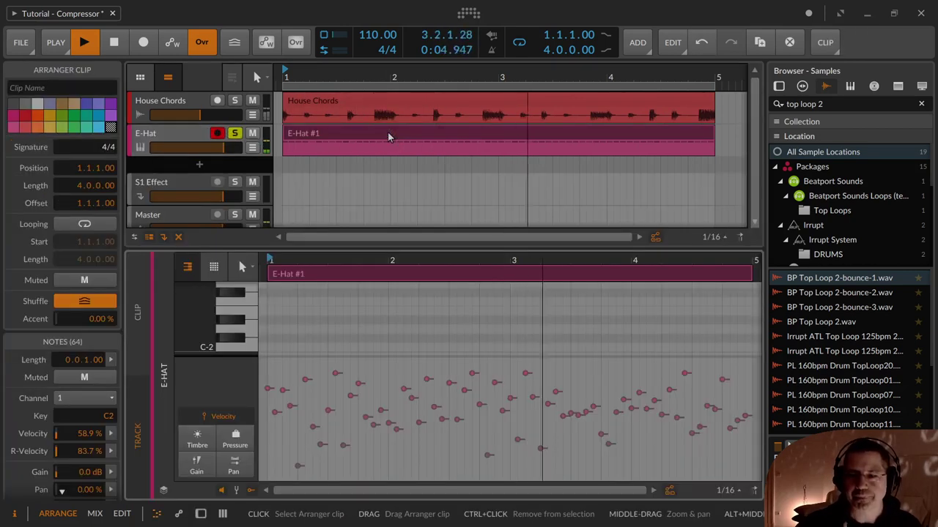
left_click(111, 434)
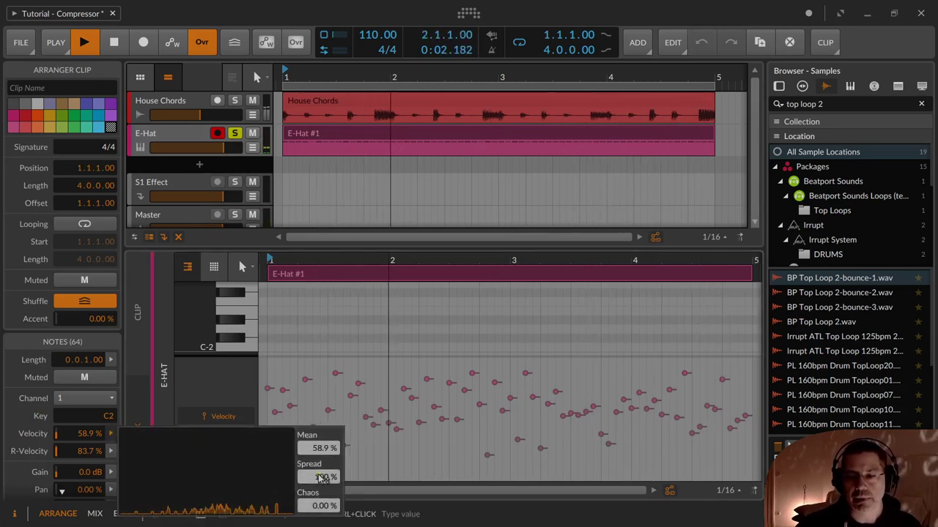
left_click_drag(322, 477, 318, 433)
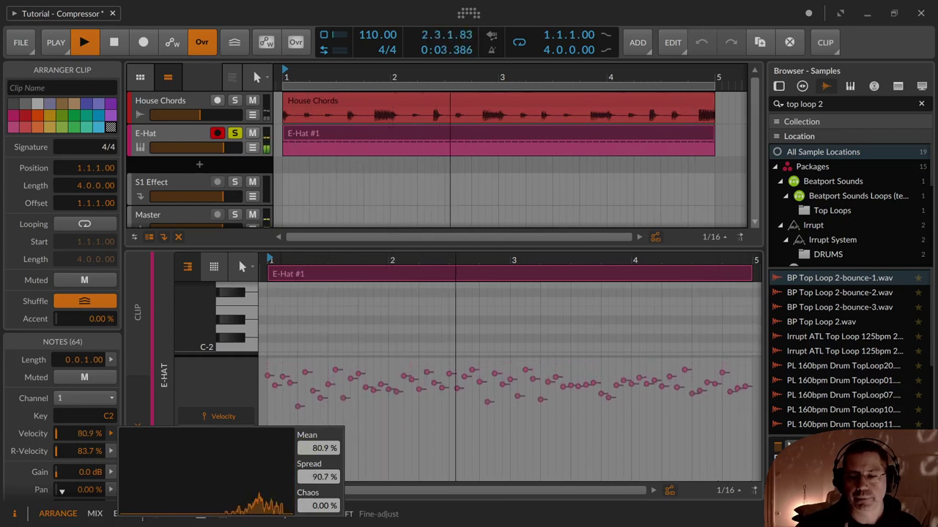
Flatten the velocity spread so all E-Hat notes are equal, set the mean to 81.0 %, and close the histogram.
left_click_drag(318, 477, 318, 526)
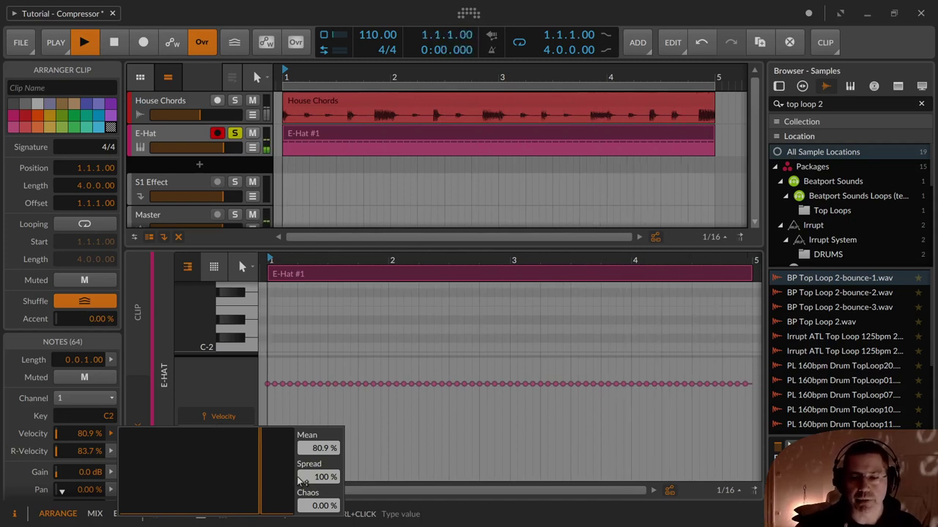
mouse_move(300, 480)
left_mouse_down()
mouse_move(300, 466)
mouse_move(300, 493)
mouse_move(315, 476)
left_mouse_up()
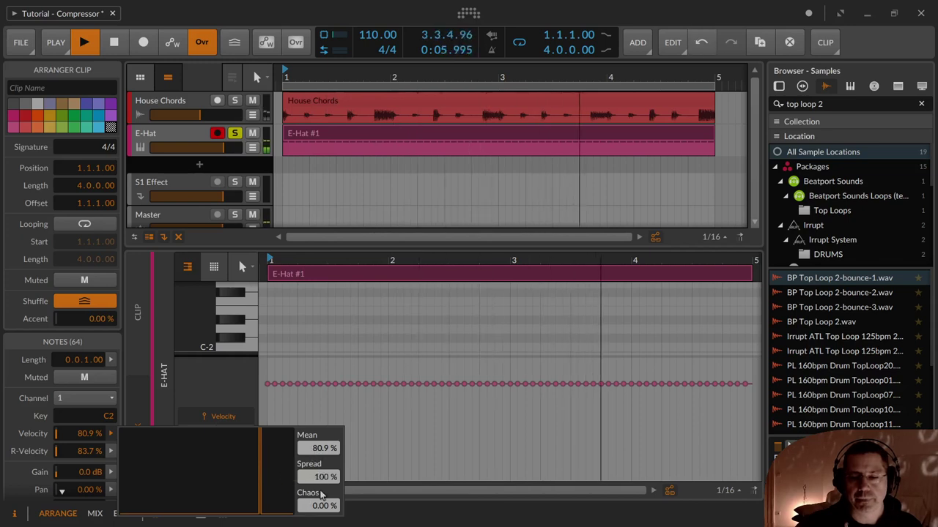
left_click_drag(320, 504, 319, 526)
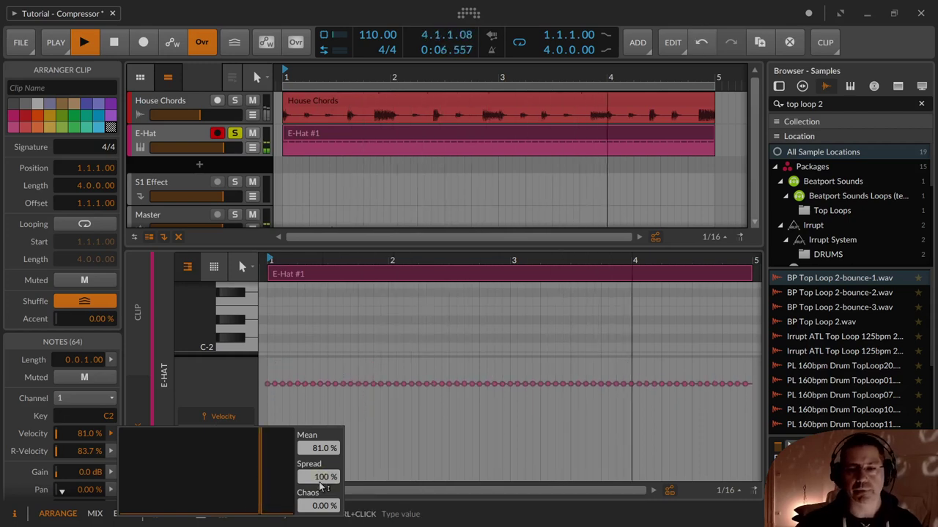
left_click(325, 412)
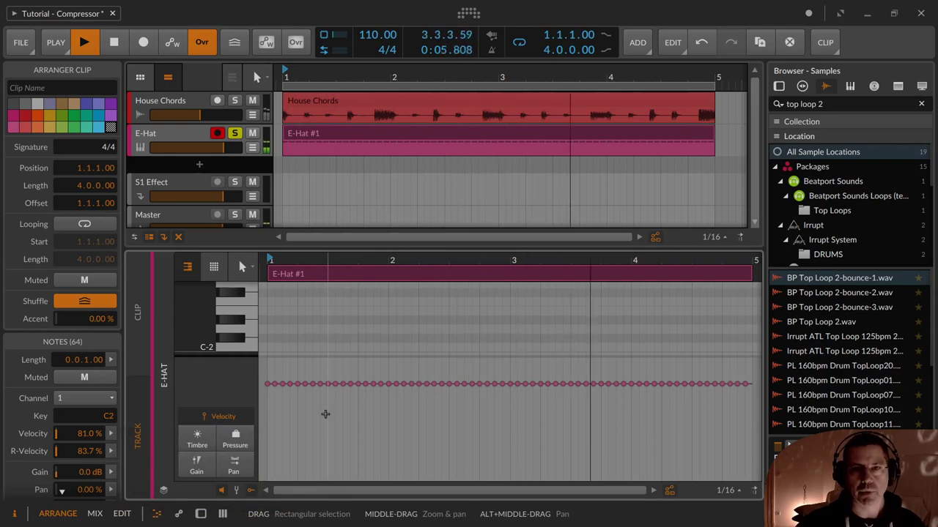
Stop playback, show the E-Hat track's devices and switch on its Compressor.
key("space")
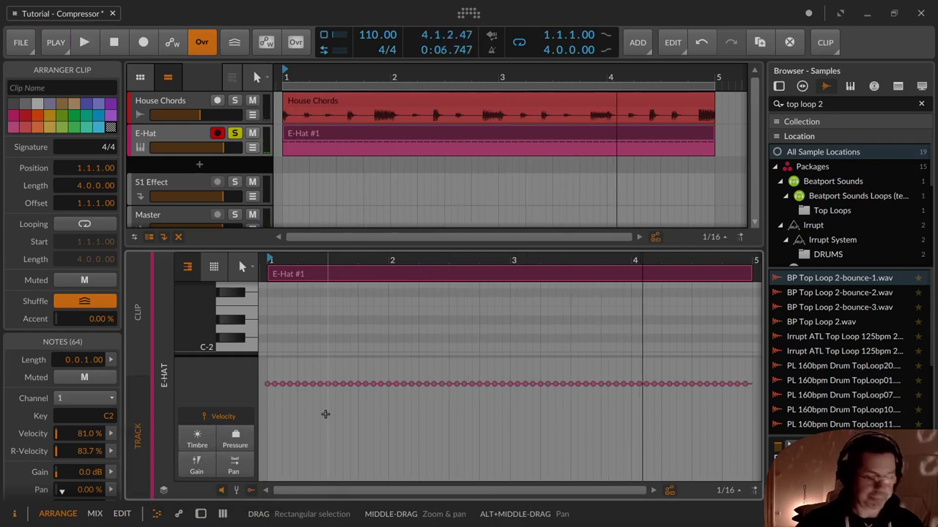
key("d")
left_click(194, 134)
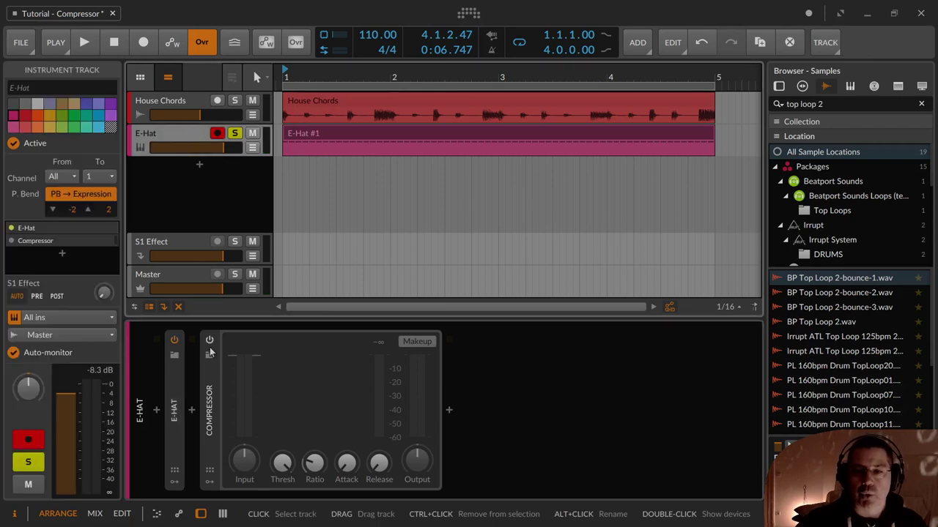
left_click(209, 378)
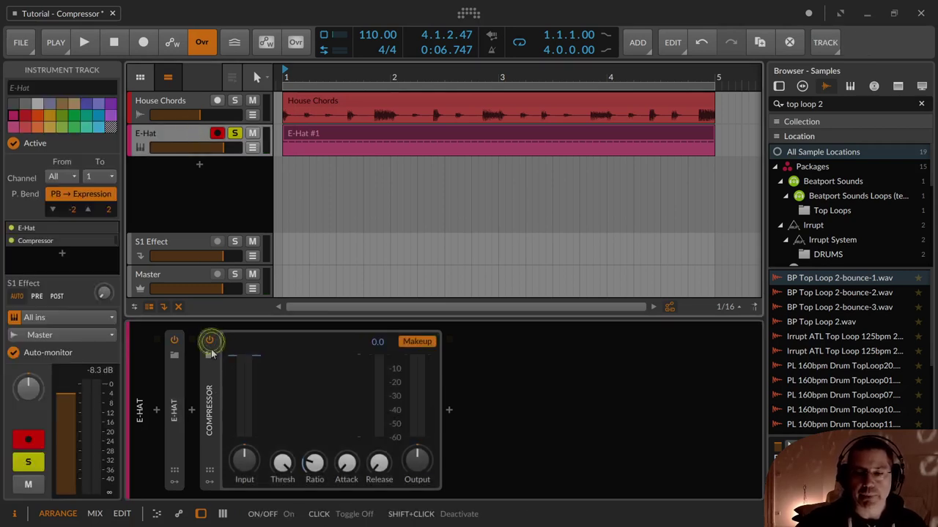